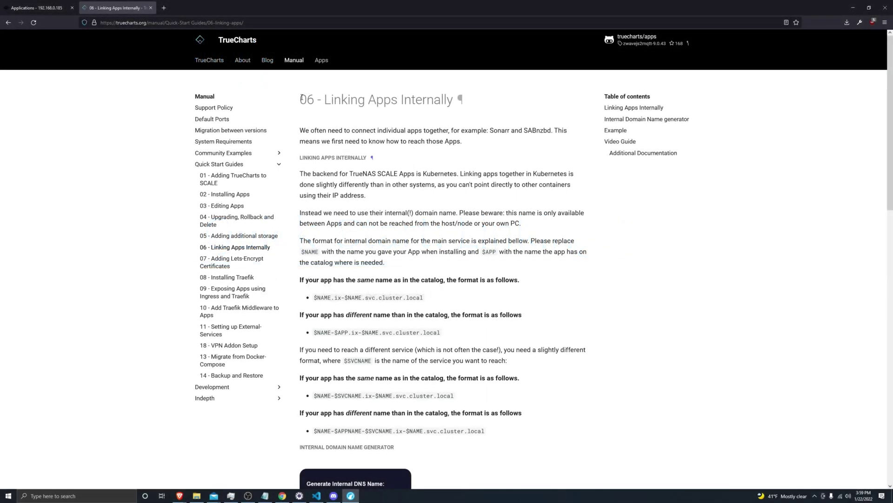
Select the 'Linking Apps Internally' guide title, then return to the TrueNAS Applications tab.
{"action": "left_click_drag", "start_coordinate": [301, 99], "coordinate": [452, 107]}
{"action": "left_click", "coordinate": [452, 107]}
{"action": "left_click", "coordinate": [25, 4]}
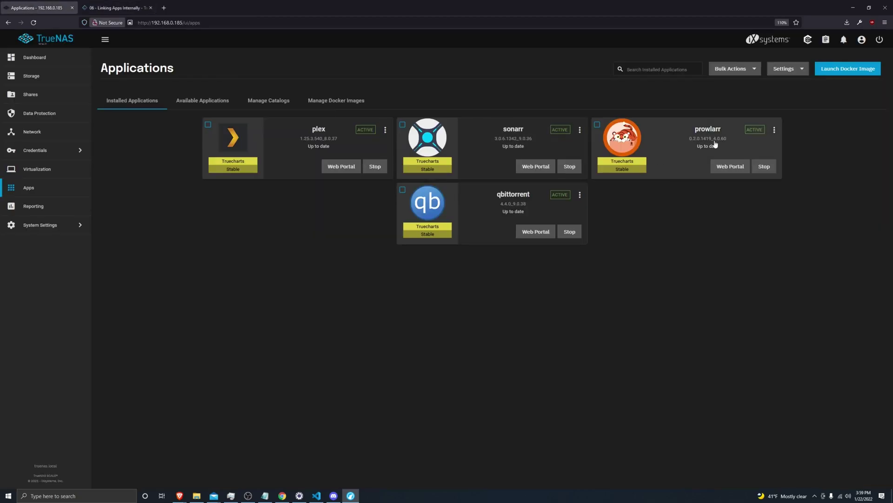
{"action": "left_click", "coordinate": [774, 130]}
{"action": "left_click", "coordinate": [796, 173]}
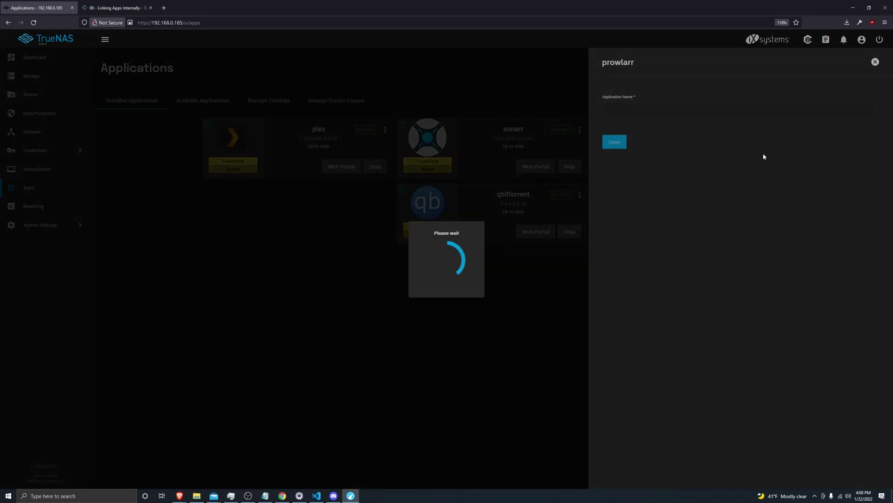
{"action": "key", "text": "ctrl+plus"}
{"action": "key", "text": "ctrl+plus"}
{"action": "scroll", "coordinate": [728, 192], "scroll_direction": "down", "scroll_amount": 6}
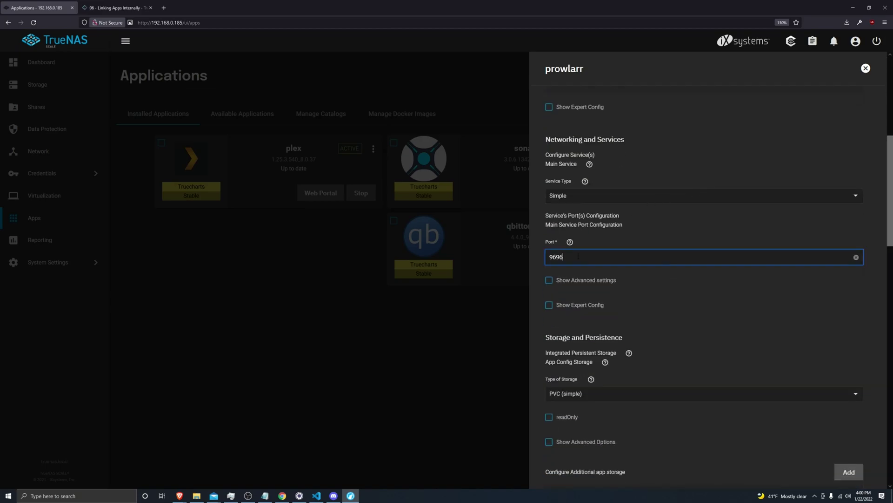
{"action": "double_click", "coordinate": [579, 256]}
{"action": "key", "text": "alt+Tab"}
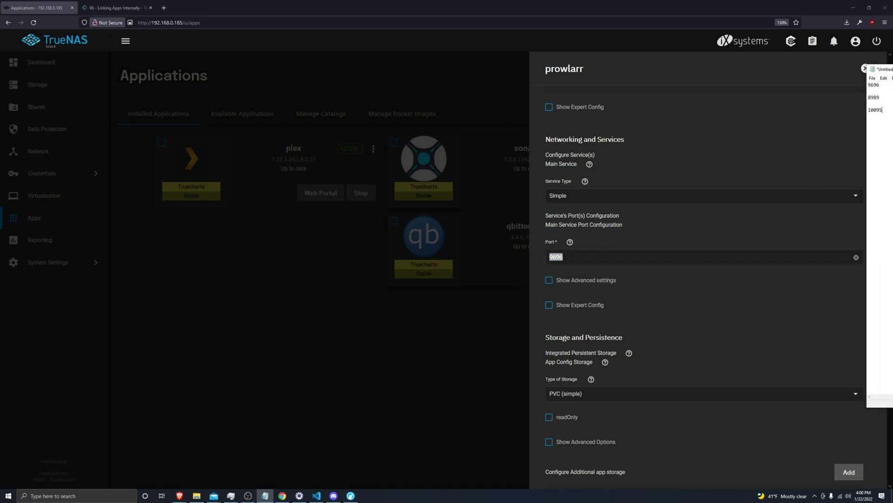
{"action": "key", "text": "alt+Tab"}
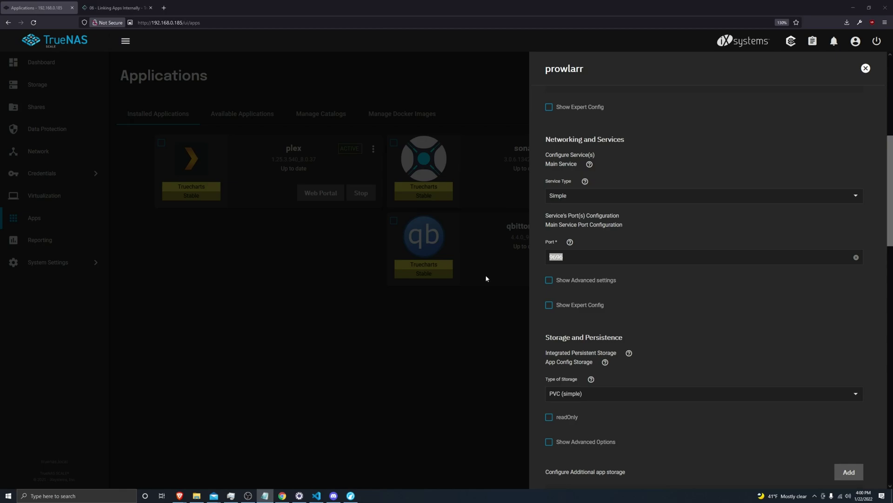
{"action": "left_click", "coordinate": [486, 277]}
{"action": "left_click", "coordinate": [605, 227]}
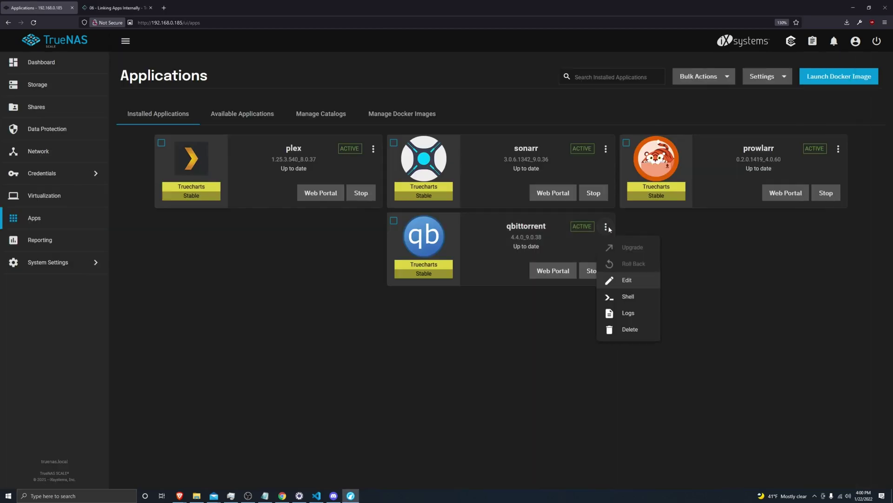
{"action": "left_click", "coordinate": [622, 281]}
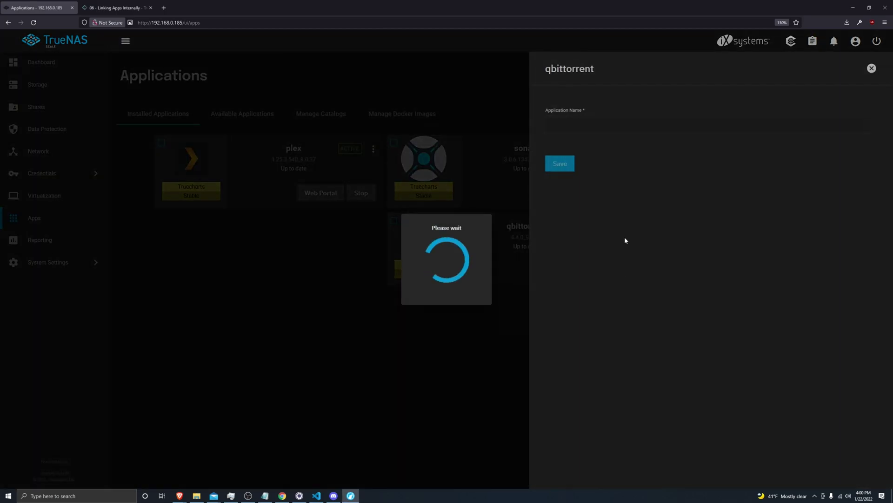
{"action": "scroll", "coordinate": [621, 223], "scroll_direction": "down", "scroll_amount": 5}
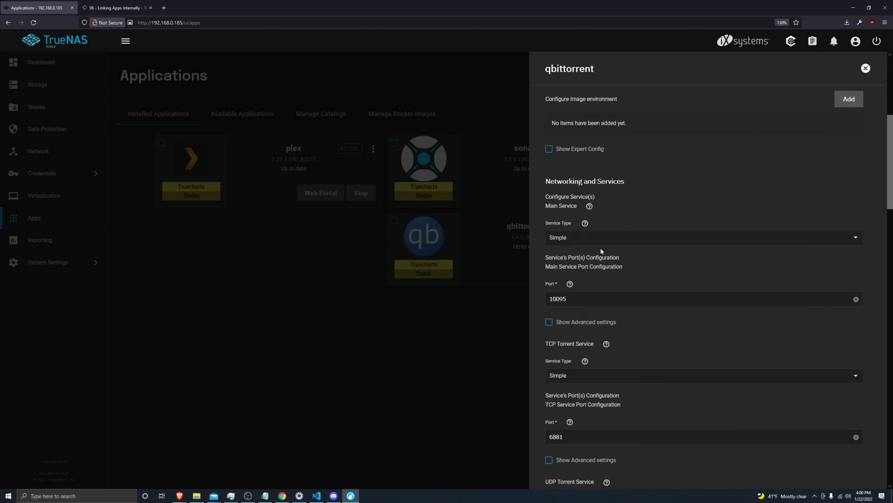
{"action": "left_click_drag", "start_coordinate": [568, 298], "coordinate": [540, 302]}
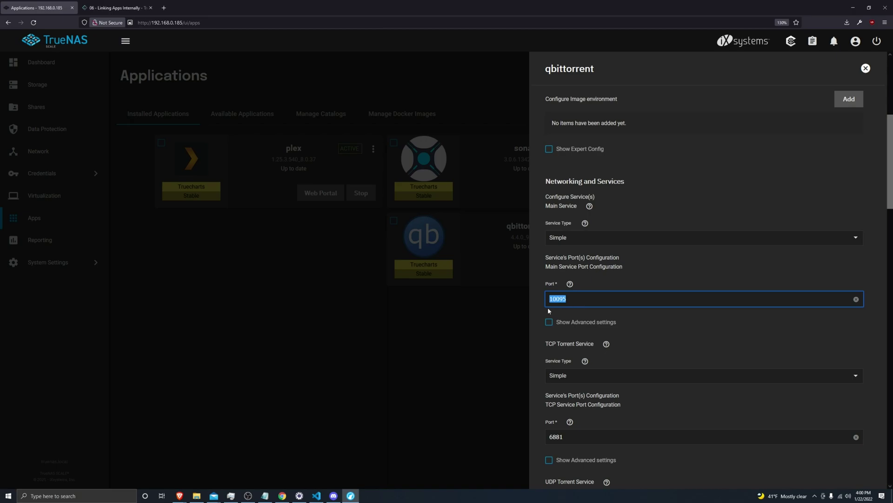
{"action": "left_click", "coordinate": [501, 327]}
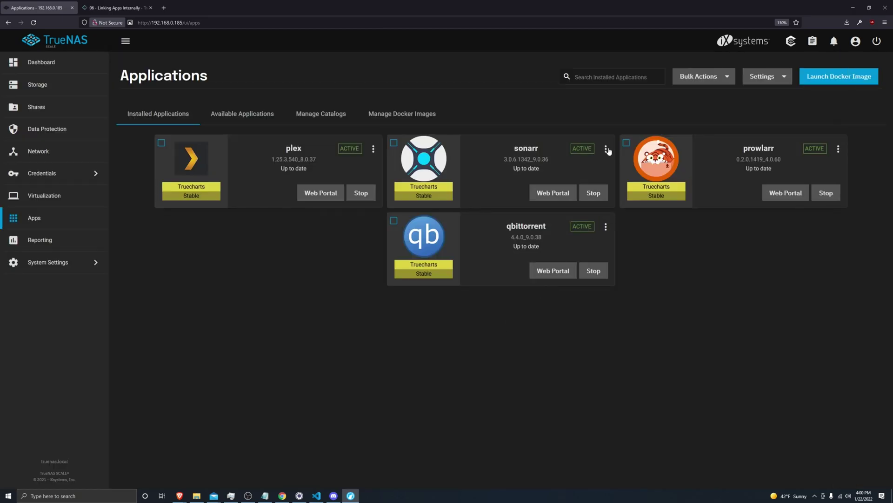
{"action": "left_click", "coordinate": [606, 149]}
{"action": "left_click", "coordinate": [626, 203]}
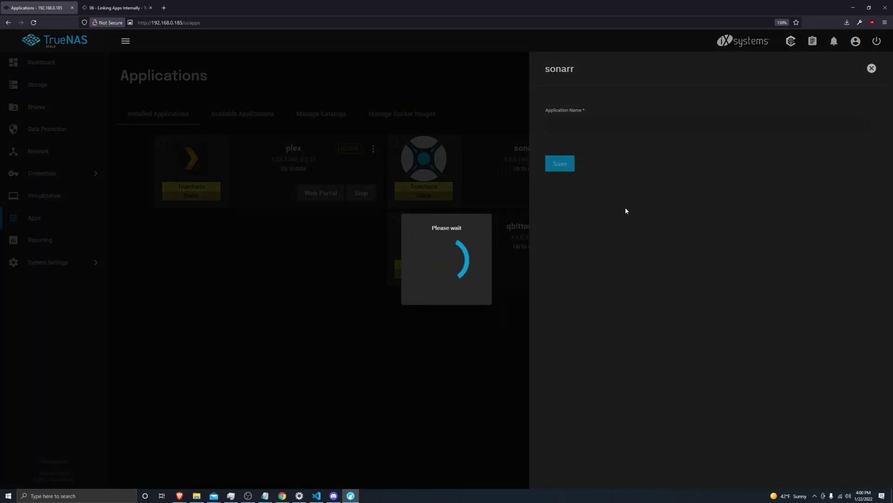
{"action": "scroll", "coordinate": [605, 241], "scroll_direction": "down", "scroll_amount": 8}
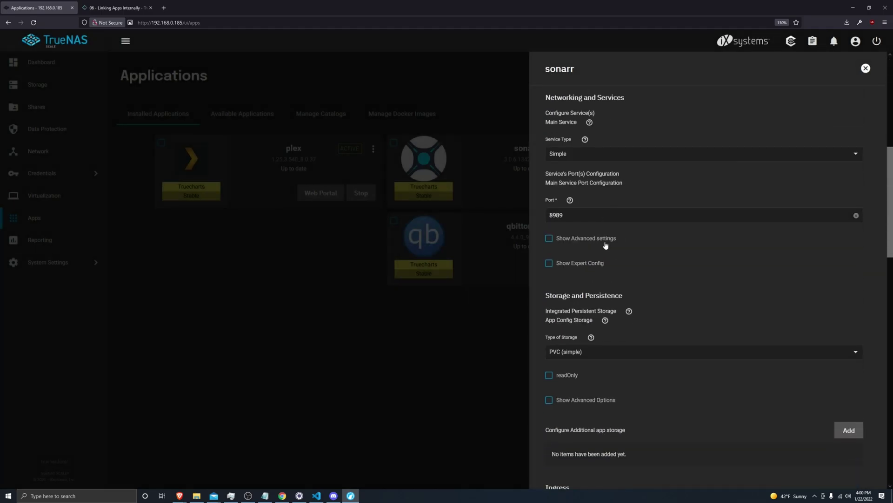
{"action": "scroll", "coordinate": [604, 241], "scroll_direction": "down", "scroll_amount": 8}
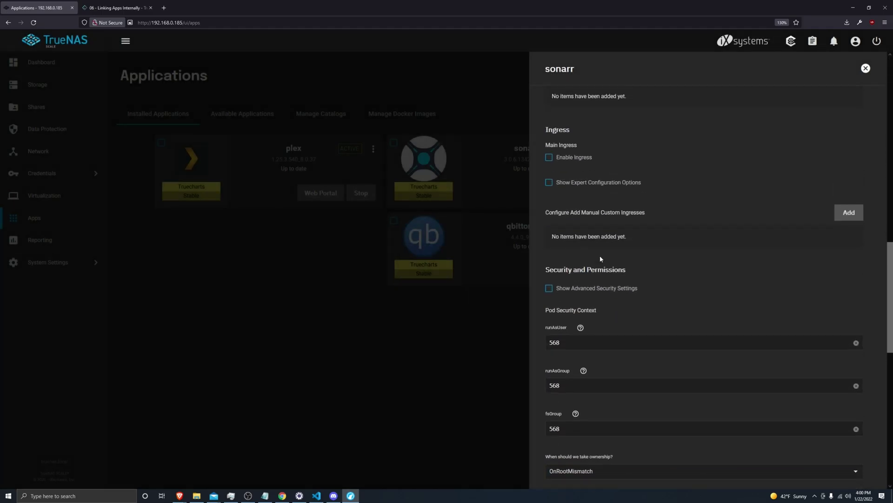
{"action": "scroll", "coordinate": [601, 259], "scroll_direction": "up", "scroll_amount": 8}
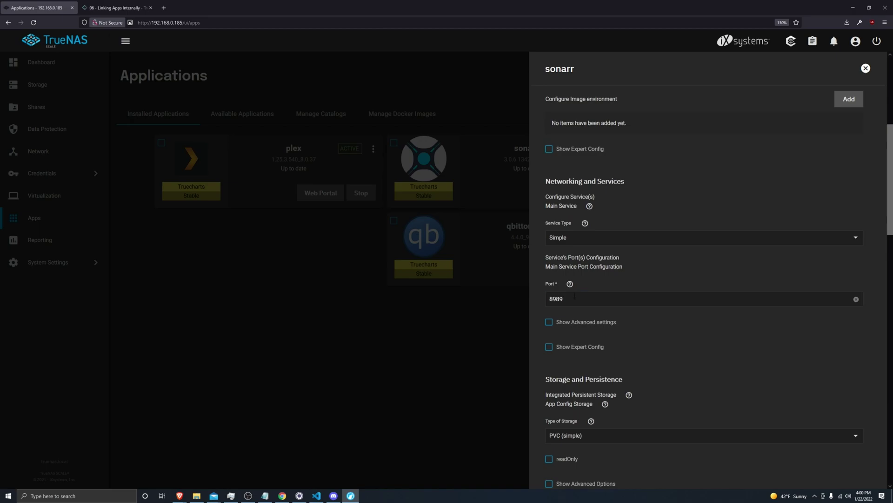
{"action": "double_click", "coordinate": [576, 296]}
{"action": "left_click", "coordinate": [514, 302]}
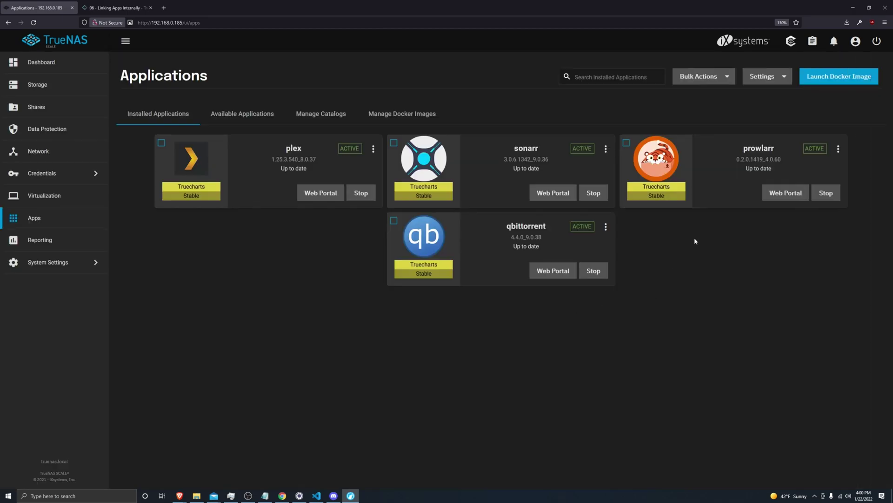
Open Prowlarr and start adding a Sonarr application under Settings > Apps.
{"action": "left_click", "coordinate": [773, 193]}
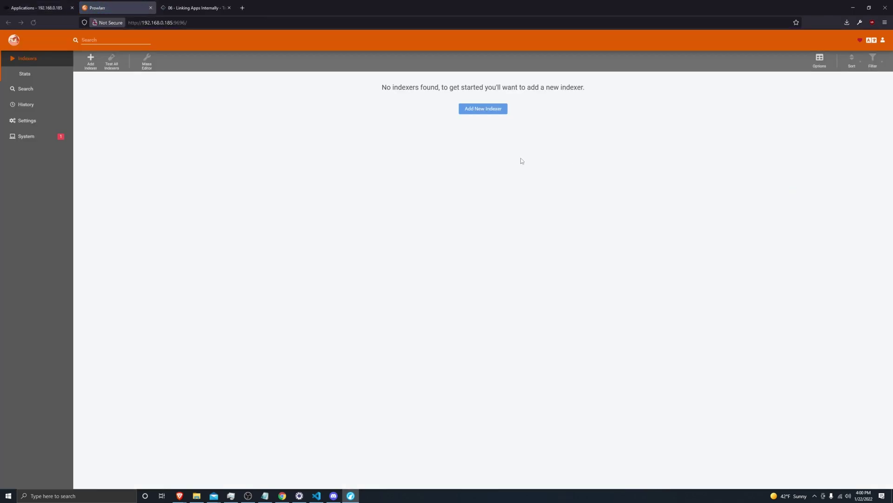
{"action": "left_click", "coordinate": [32, 121]}
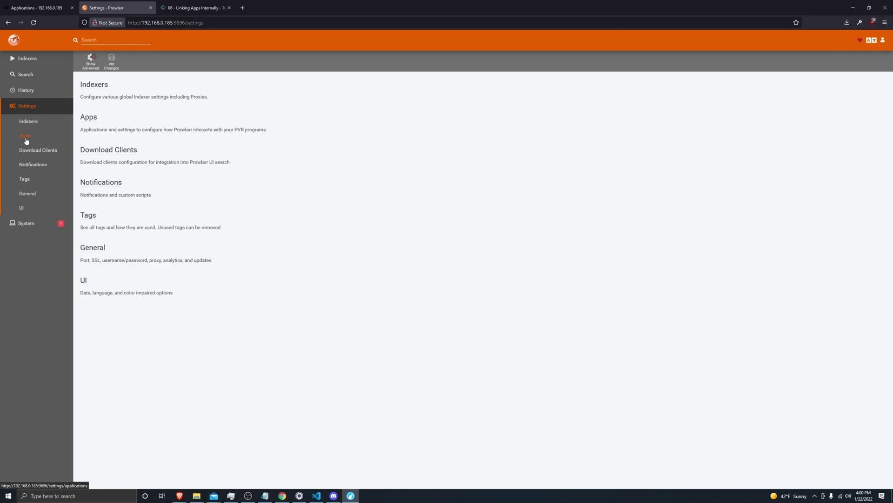
{"action": "left_click", "coordinate": [26, 137]}
{"action": "left_click", "coordinate": [132, 115]}
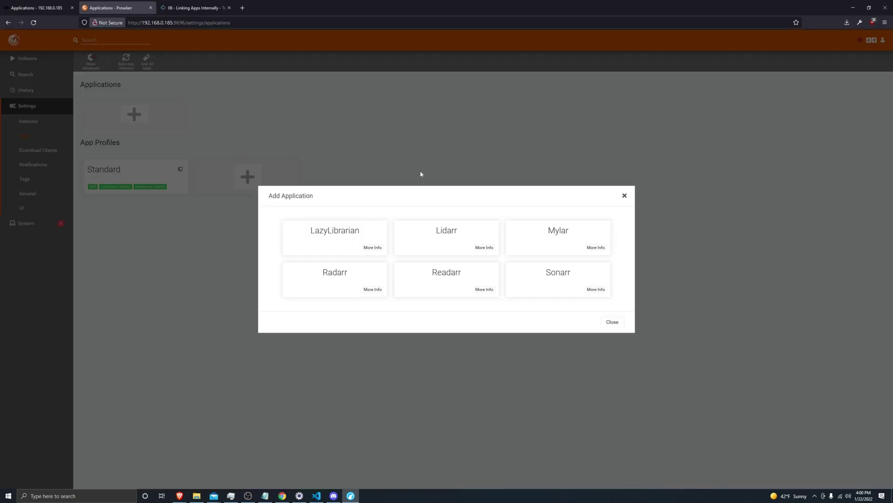
{"action": "left_click", "coordinate": [564, 278]}
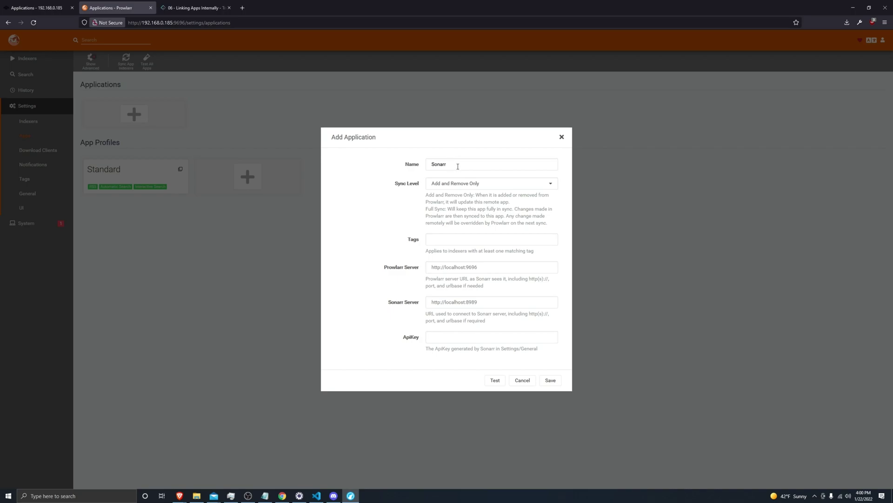
{"action": "left_click", "coordinate": [458, 267]}
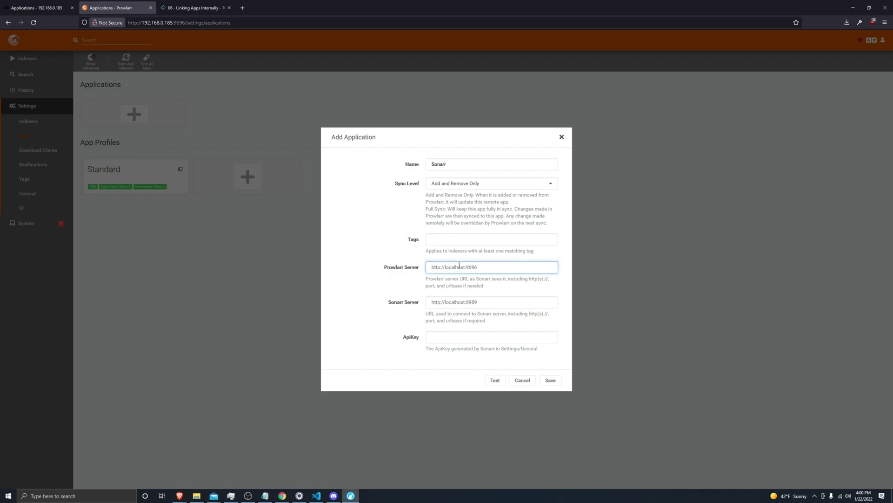
{"action": "key", "text": "ctrl+a"}
{"action": "type", "text": "http:// :969"}
{"action": "key", "text": "ctrl+plus"}
{"action": "key", "text": "ctrl+plus"}
{"action": "key", "text": "ctrl+plus"}
{"action": "key", "text": "ctrl+plus"}
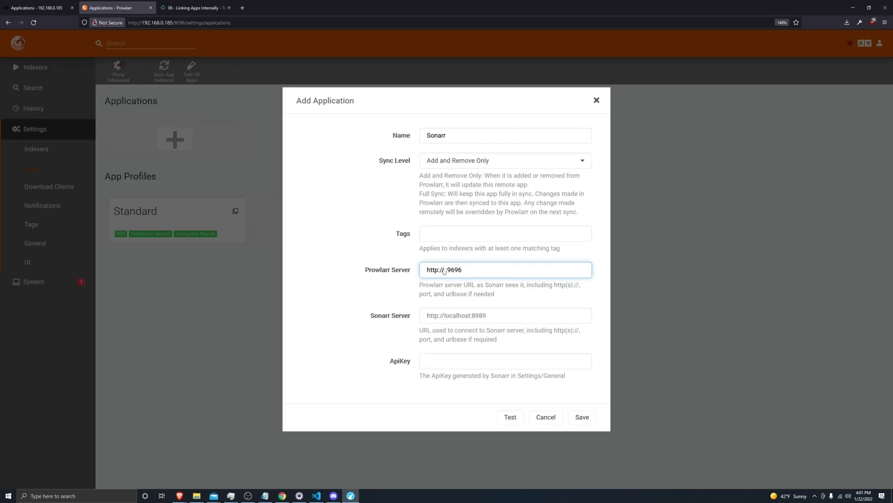
{"action": "left_click", "coordinate": [446, 270]}
{"action": "key", "text": "BackSpace"}
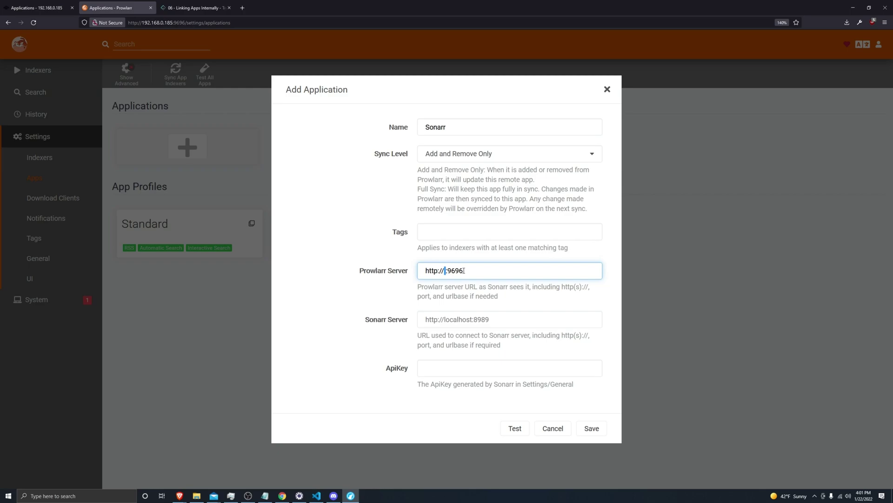
{"action": "key", "text": "ctrl+minus"}
{"action": "key", "text": "ctrl+minus"}
{"action": "key", "text": "ctrl+minus"}
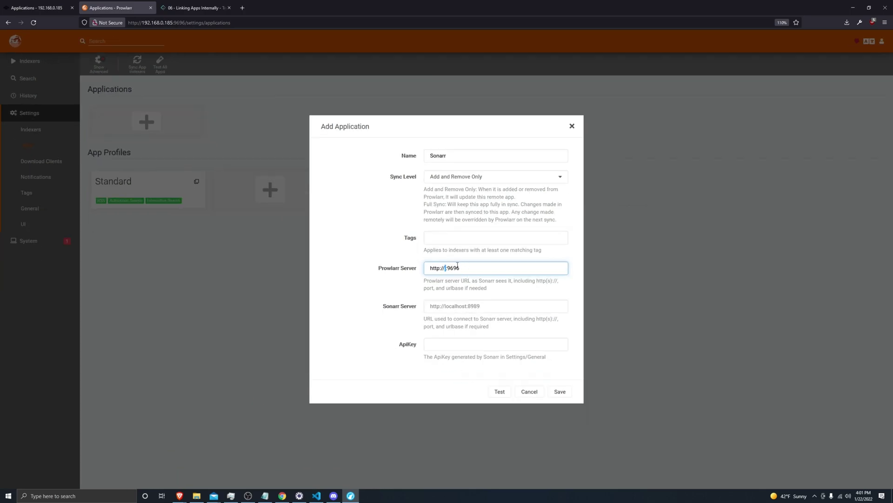
{"action": "left_click_drag", "start_coordinate": [378, 268], "coordinate": [400, 272]}
{"action": "key", "text": "ctrl+c"}
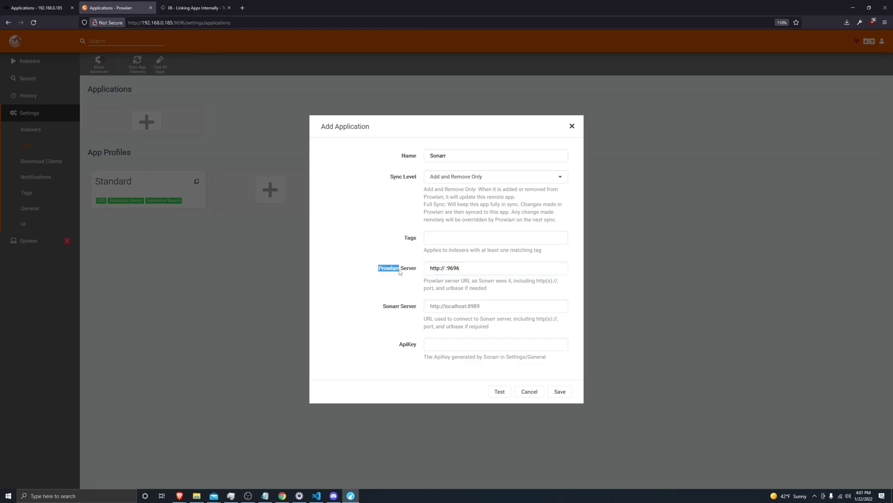
Generate and copy Prowlarr.ix-Prowlarr.svc.cluster.local using Prowlarr as generator name and app.
{"action": "left_click", "coordinate": [195, 7]}
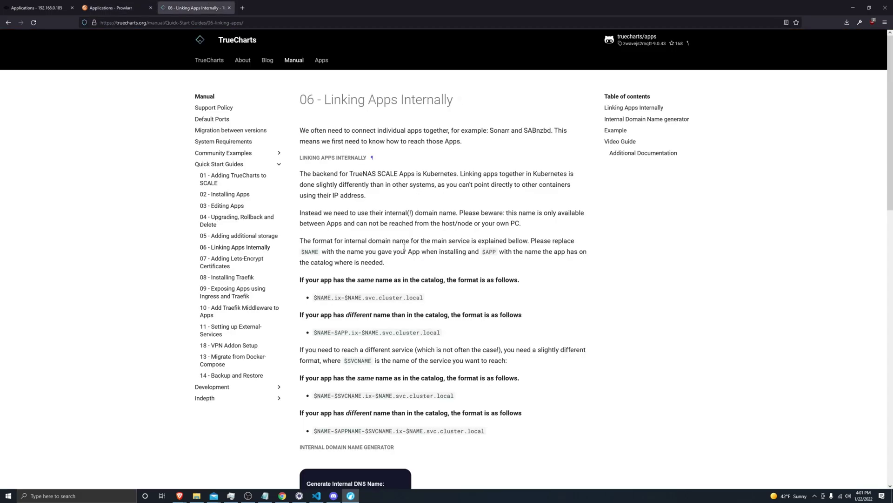
{"action": "scroll", "coordinate": [395, 286], "scroll_direction": "down", "scroll_amount": 5}
{"action": "left_click", "coordinate": [394, 296]}
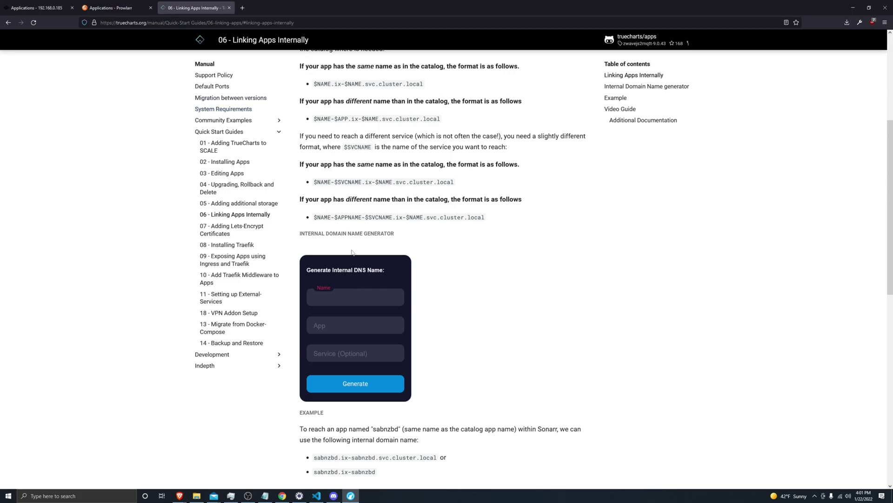
{"action": "key", "text": "ctrl+v"}
{"action": "key", "text": "Tab"}
{"action": "key", "text": "ctrl+v"}
{"action": "left_click", "coordinate": [370, 380]}
{"action": "left_click_drag", "start_coordinate": [485, 258], "coordinate": [419, 262]}
{"action": "key", "text": "ctrl+c"}
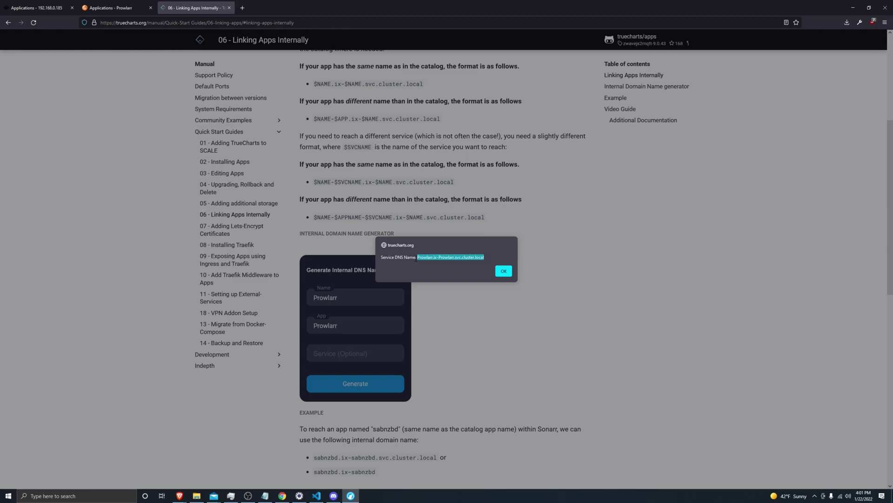
{"action": "left_click", "coordinate": [504, 271]}
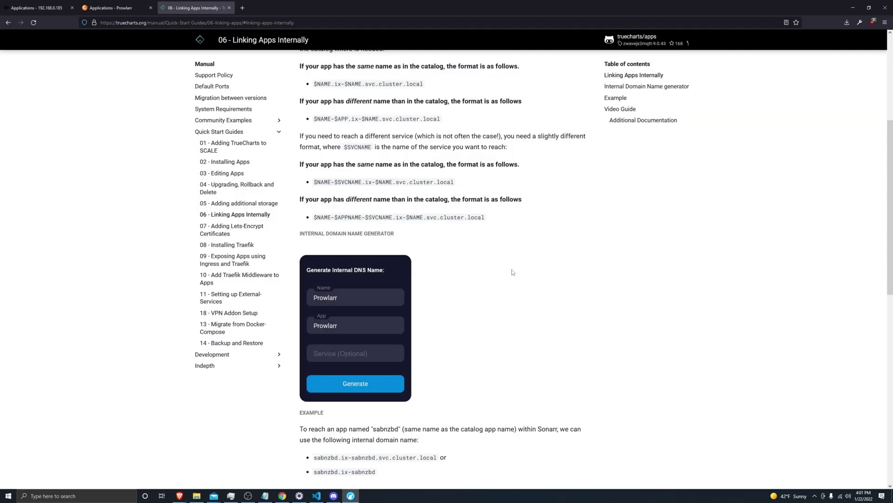
{"action": "left_click", "coordinate": [109, 8]}
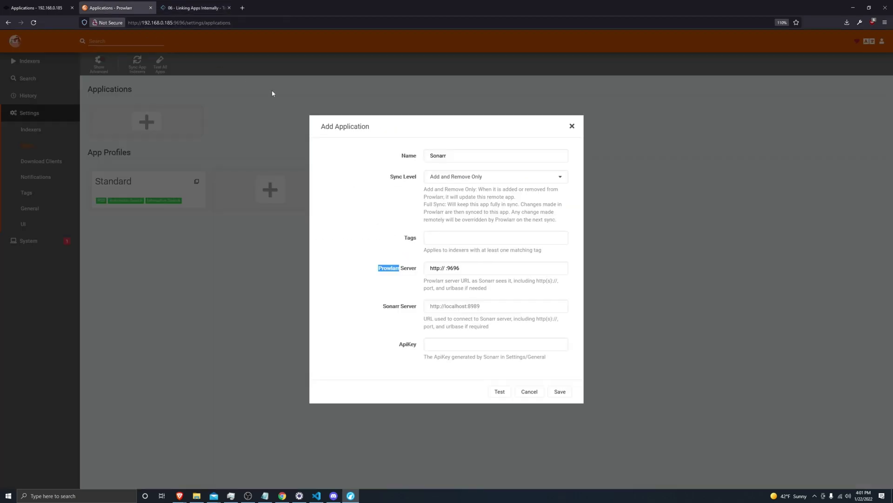
{"action": "left_click", "coordinate": [446, 268]}
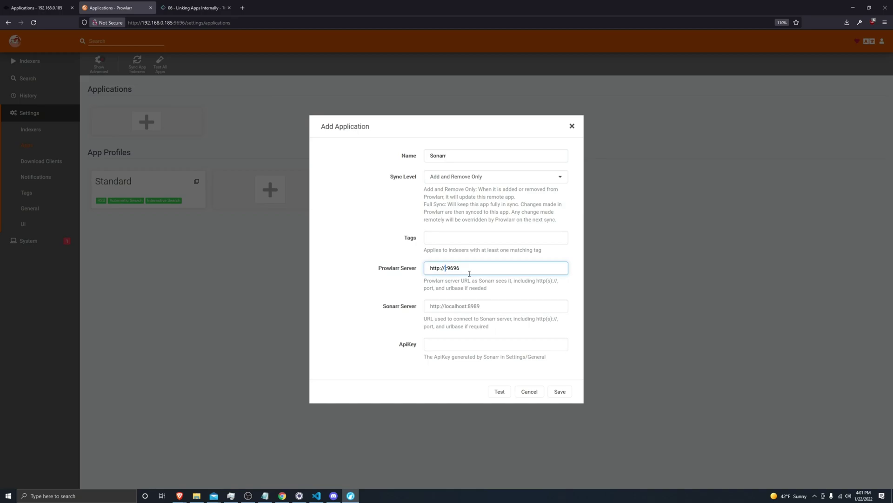
{"action": "key", "text": "ctrl+v"}
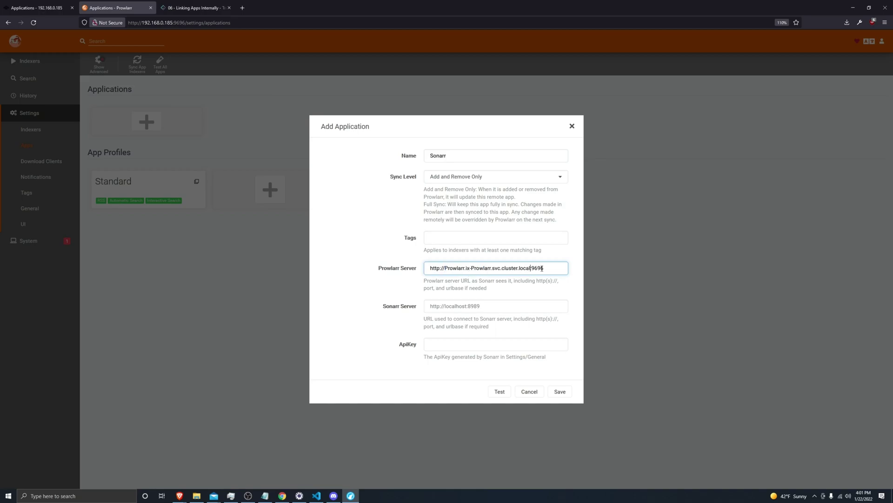
{"action": "left_click_drag", "start_coordinate": [548, 268], "coordinate": [418, 269]}
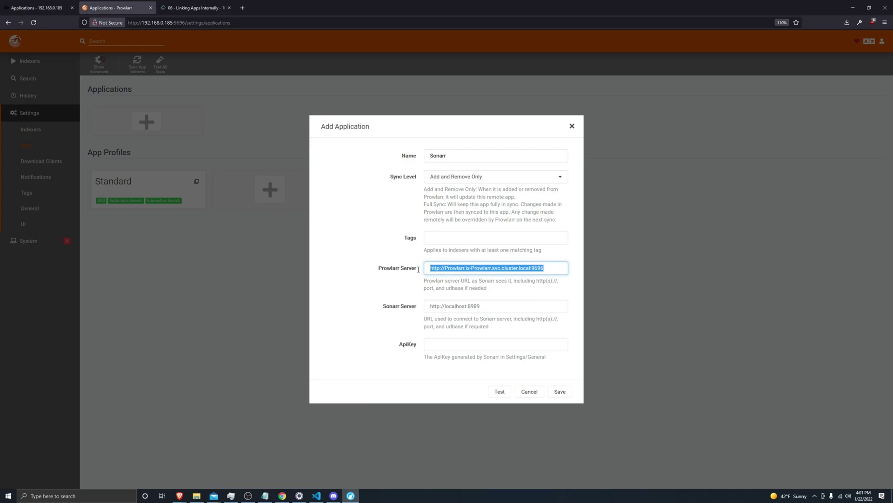
{"action": "left_click", "coordinate": [440, 268]}
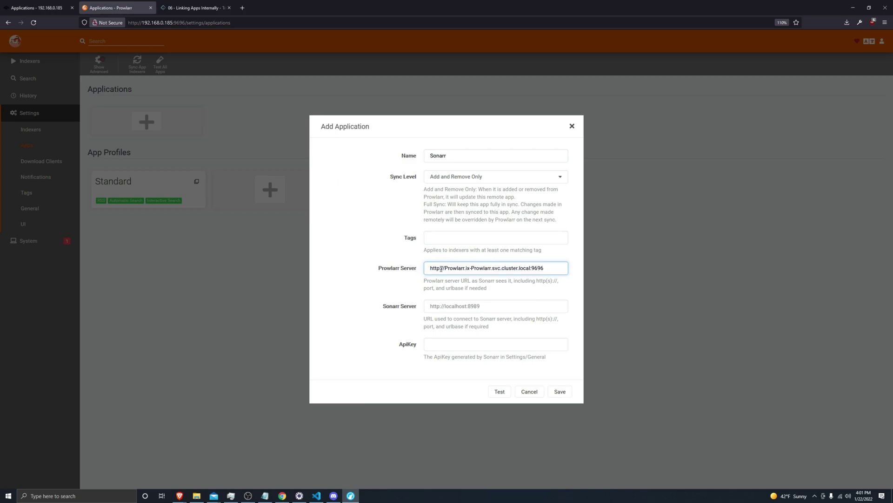
{"action": "left_click_drag", "start_coordinate": [440, 269], "coordinate": [426, 269]}
{"action": "left_click", "coordinate": [448, 301]}
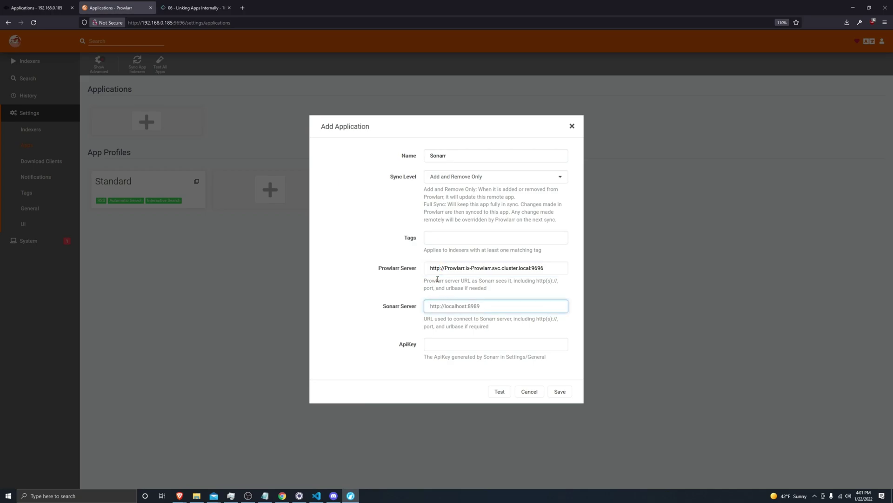
{"action": "type", "text": "http:// :8989"}
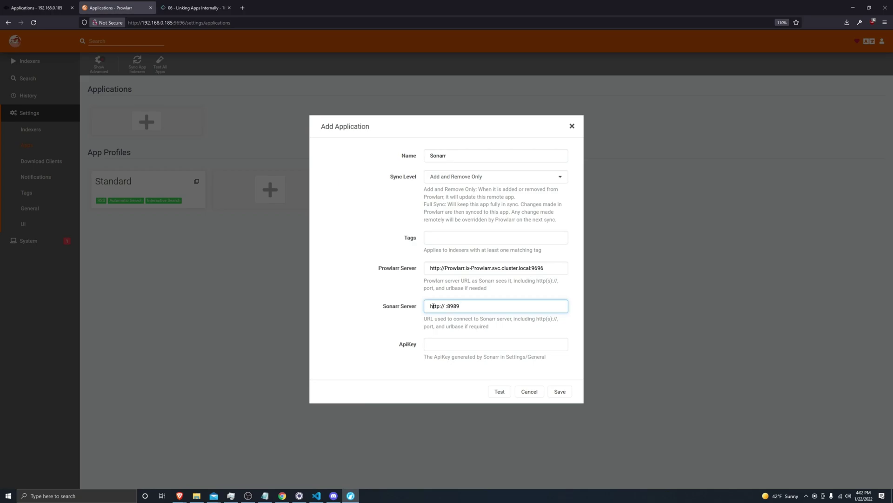
{"action": "left_click_drag", "start_coordinate": [399, 307], "coordinate": [384, 307]}
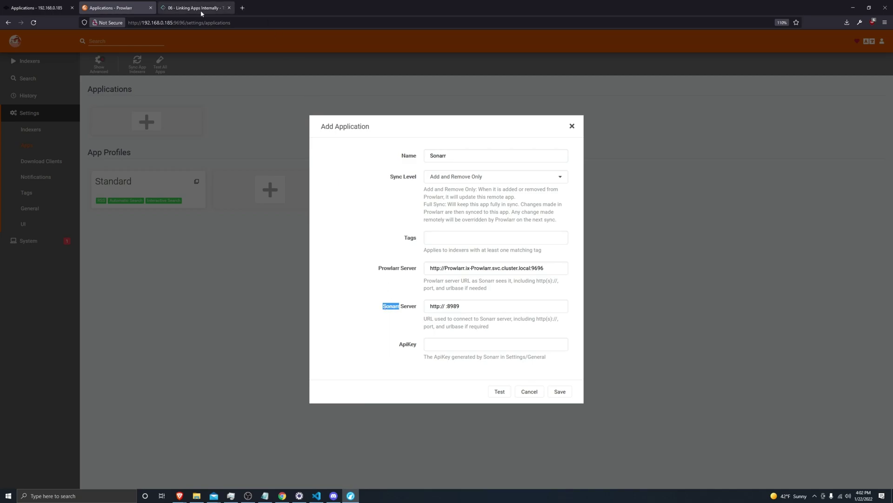
{"action": "left_click", "coordinate": [40, 8]}
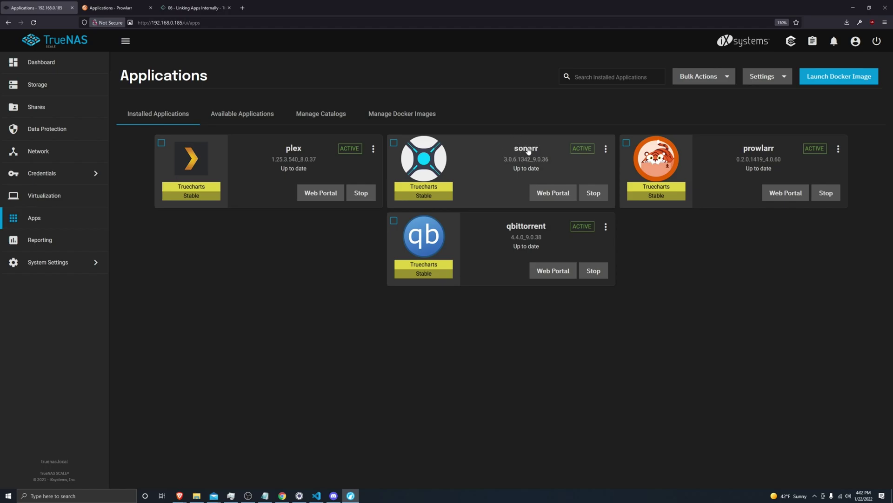
Generate and copy Sonarr.ix-Sonarr.svc.cluster.local with Sonarr as the generator's name and app.
{"action": "left_click", "coordinate": [112, 8]}
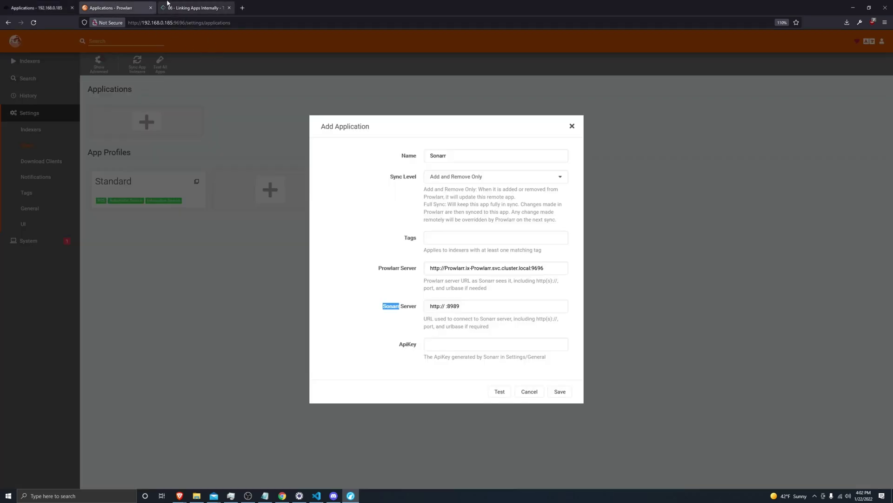
{"action": "left_click", "coordinate": [196, 8]}
{"action": "double_click", "coordinate": [348, 295]}
{"action": "type", "text": "Sonarr"}
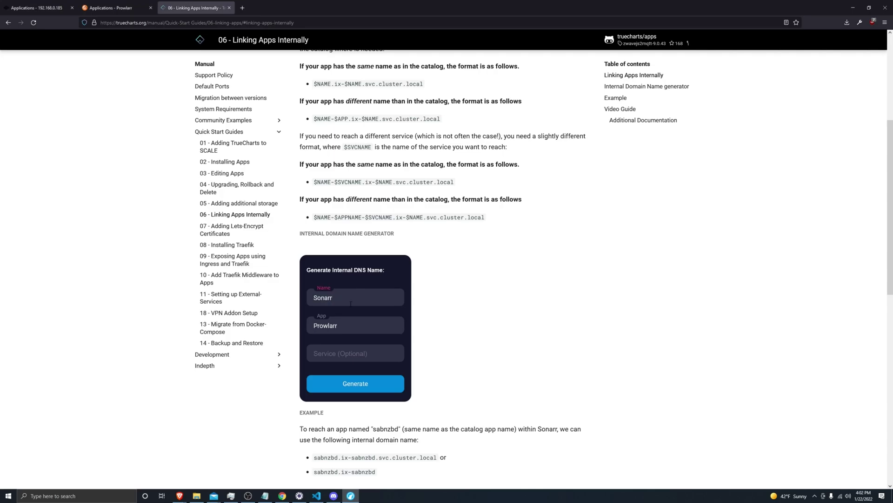
{"action": "double_click", "coordinate": [333, 325]}
{"action": "type", "text": "Sonarr"}
{"action": "left_click", "coordinate": [367, 388]}
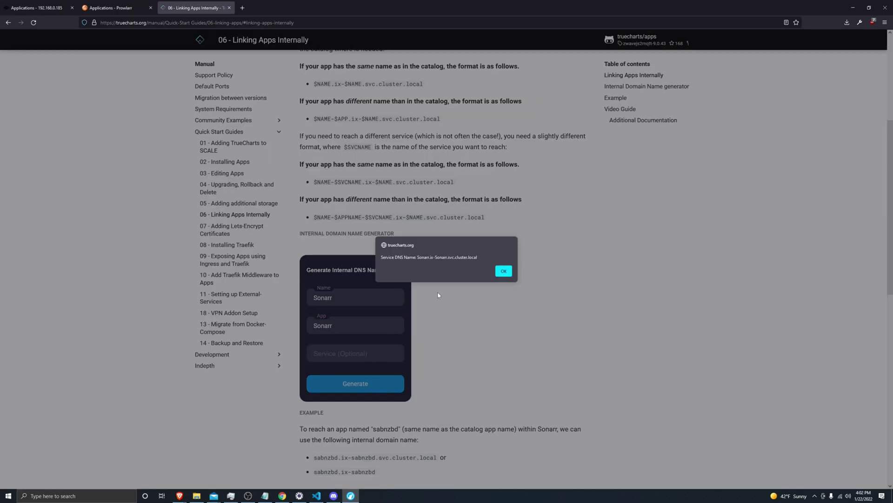
{"action": "left_click_drag", "start_coordinate": [480, 256], "coordinate": [417, 253]}
{"action": "key", "text": "ctrl+c"}
{"action": "left_click", "coordinate": [37, 8]}
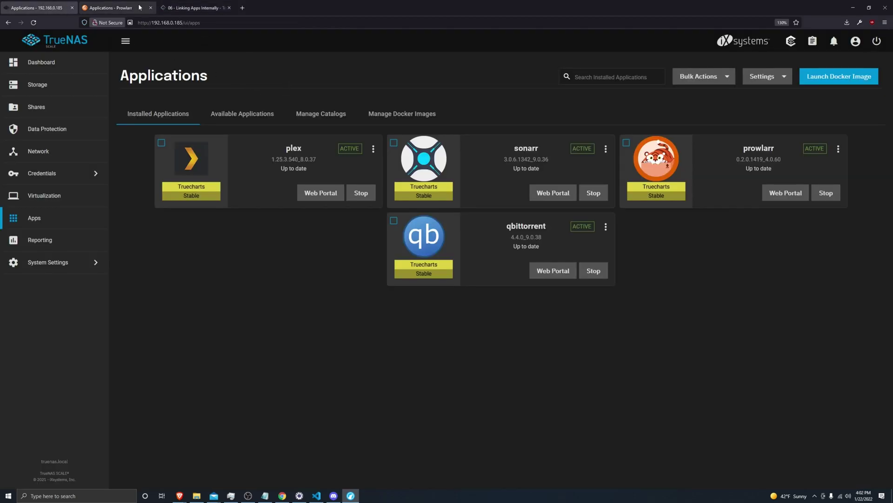
{"action": "left_click", "coordinate": [111, 7]}
{"action": "left_click", "coordinate": [447, 306]}
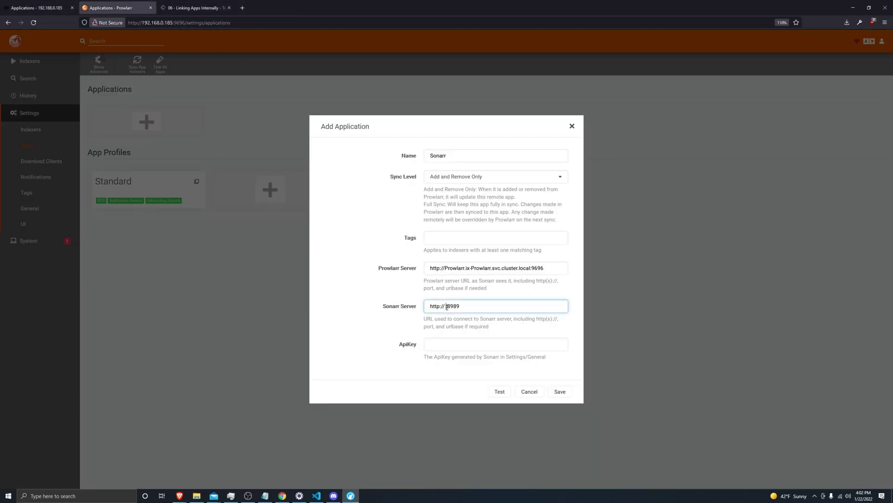
{"action": "key", "text": "ctrl+v"}
{"action": "left_click_drag", "start_coordinate": [548, 304], "coordinate": [427, 306]}
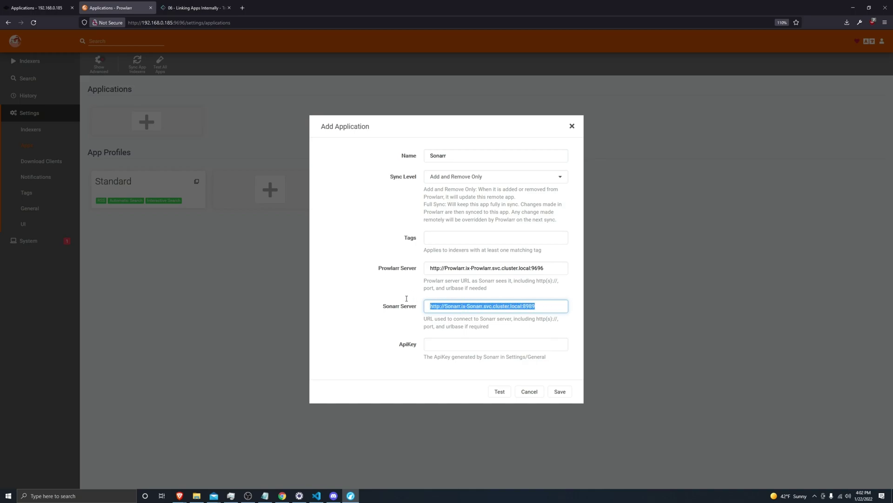
{"action": "left_click", "coordinate": [463, 346]}
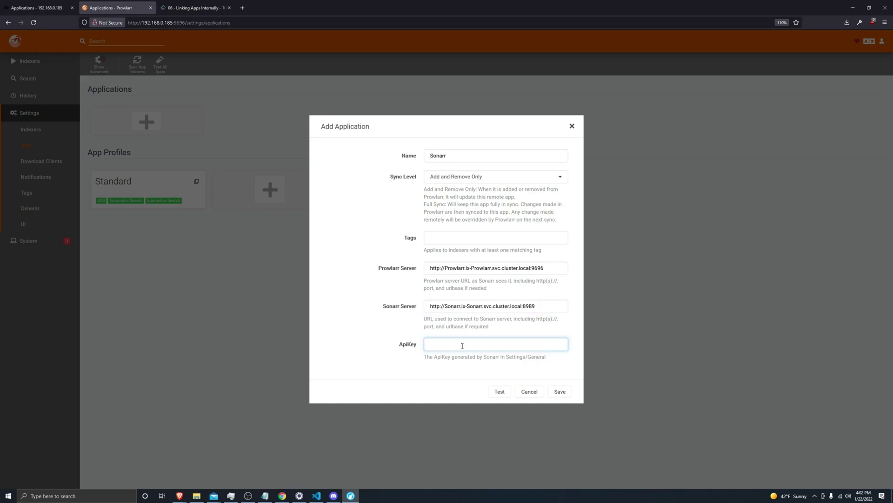
Copy the API key from Sonarr's Settings > General page, then return to Prowlarr.
{"action": "left_click", "coordinate": [37, 7]}
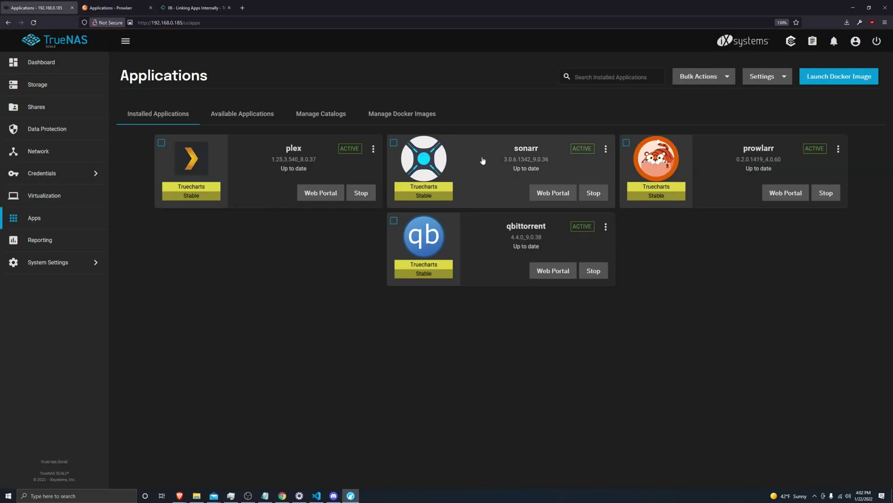
{"action": "left_click", "coordinate": [555, 193]}
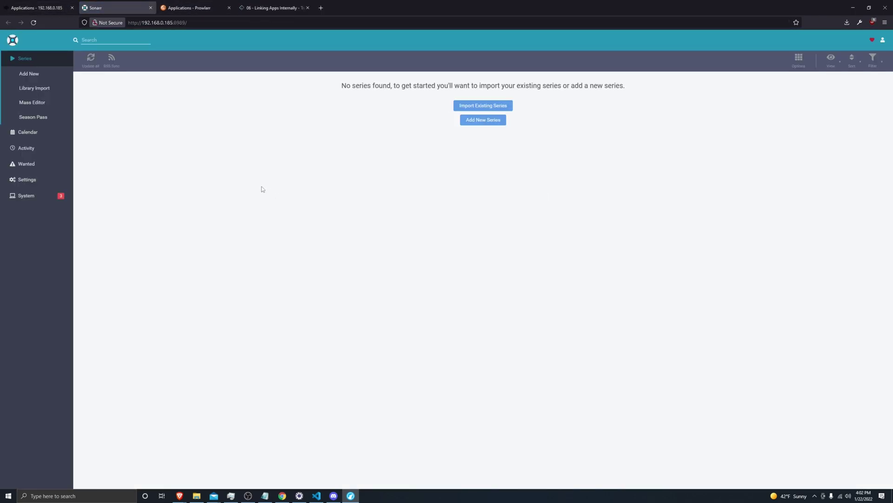
{"action": "left_click", "coordinate": [27, 179]}
{"action": "left_click", "coordinate": [28, 267]}
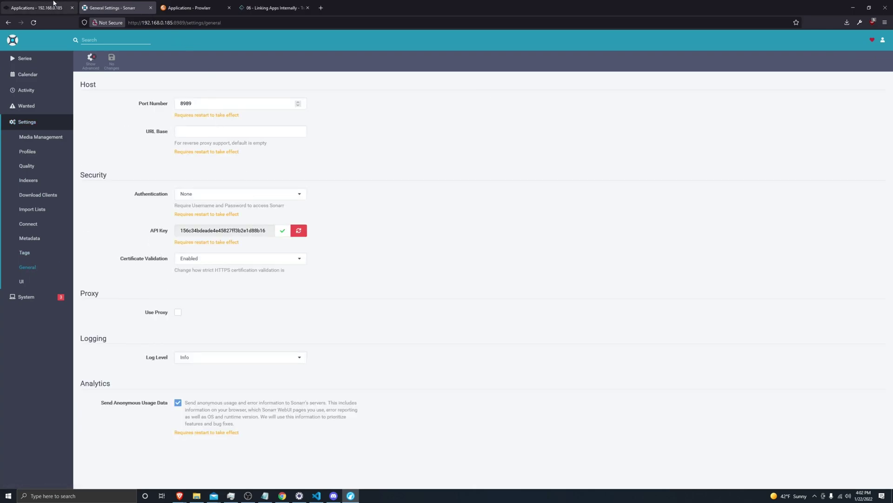
{"action": "left_click", "coordinate": [186, 7]}
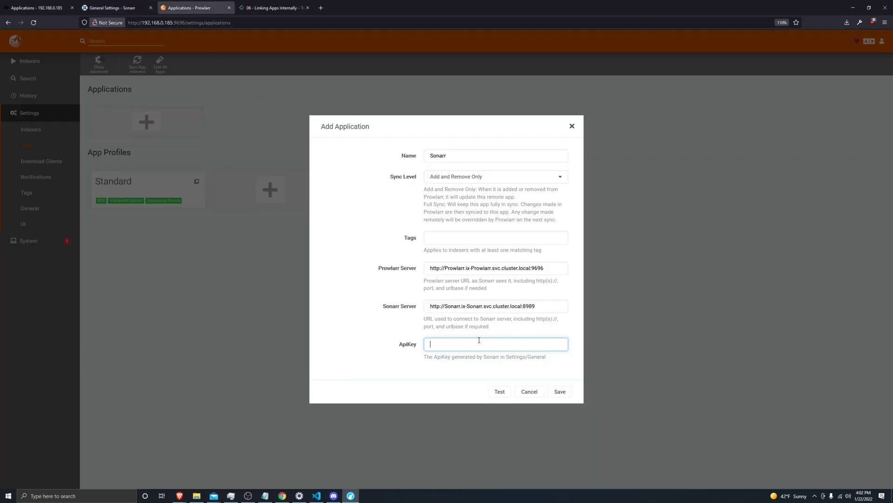
Paste Sonarr's API key, test the connection, and save the Sonarr application.
{"action": "key", "text": "ctrl+v"}
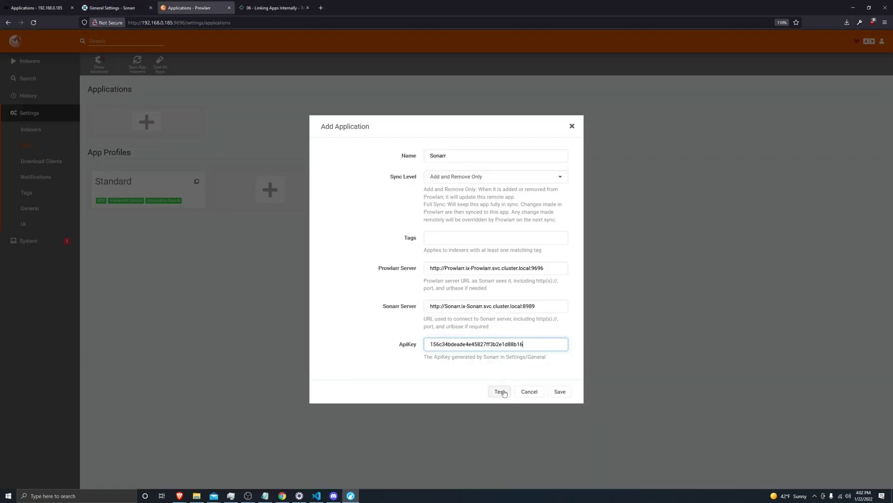
{"action": "left_click", "coordinate": [501, 391]}
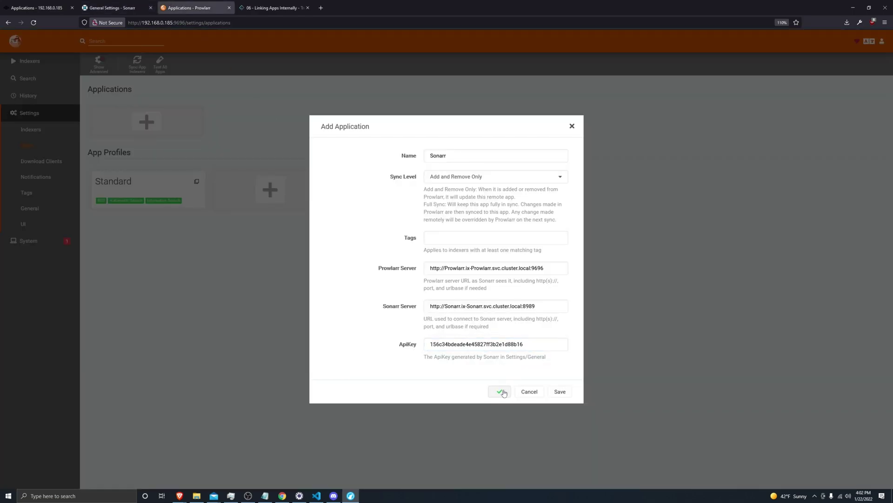
{"action": "left_click", "coordinate": [561, 393]}
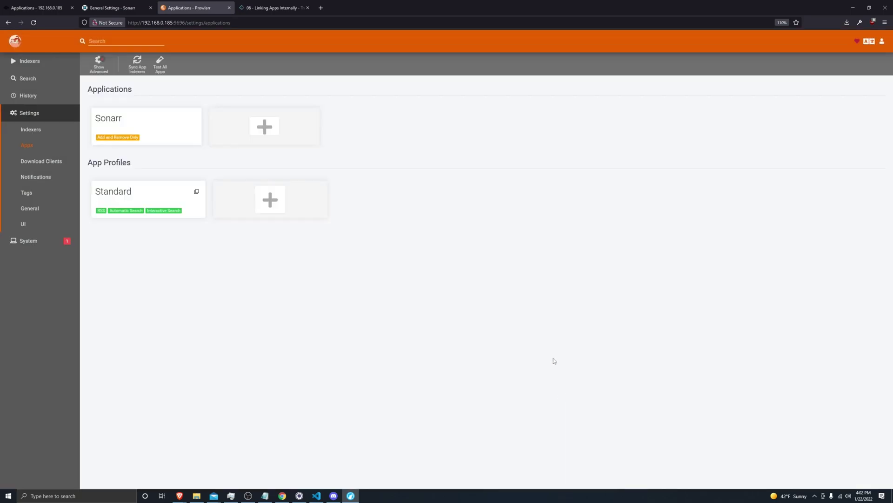
Add a qBittorrent download client under Settings > Download Clients named qBittorrent.
{"action": "left_click", "coordinate": [37, 164]}
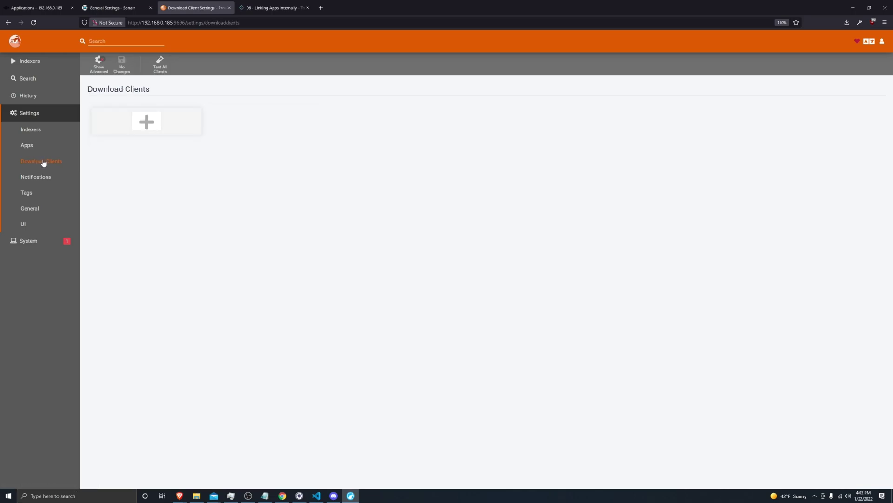
{"action": "left_click", "coordinate": [140, 124]}
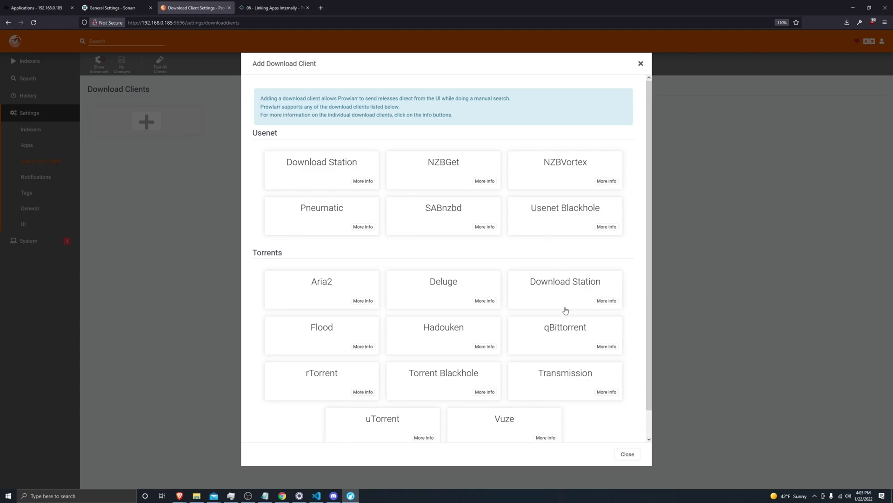
{"action": "left_click", "coordinate": [557, 332]}
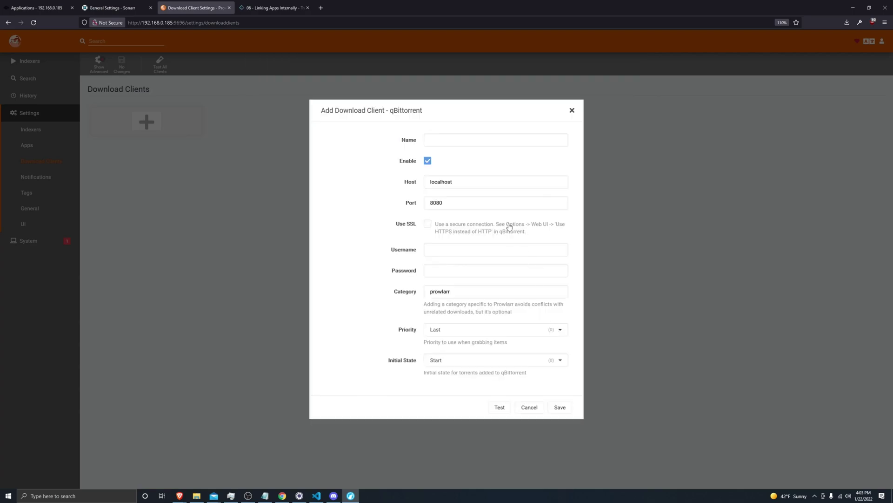
{"action": "double_click", "coordinate": [408, 110]}
{"action": "key", "text": "ctrl+c"}
{"action": "left_click", "coordinate": [451, 139]}
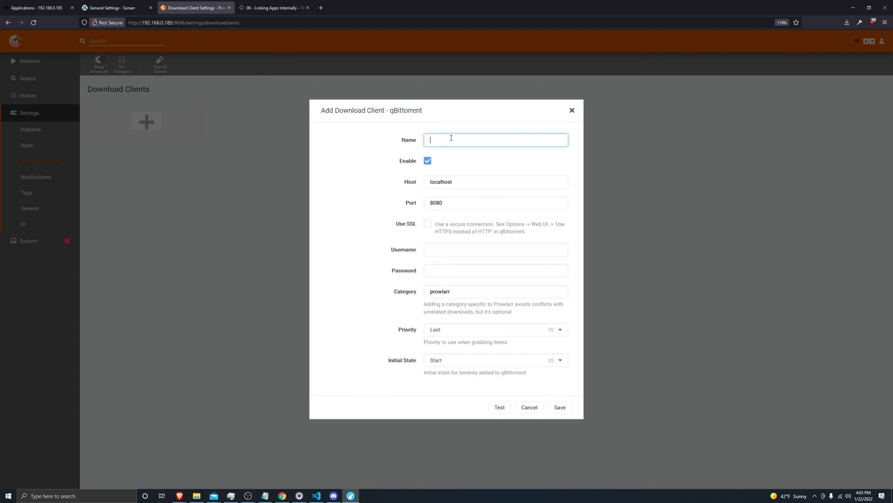
{"action": "key", "text": "ctrl+v"}
Generate and copy qBittorrent.ix-qBittorrent.svc.cluster.local with qBittorrent as name and app.
{"action": "left_click", "coordinate": [412, 182]}
{"action": "key", "text": "ctrl+Tab"}
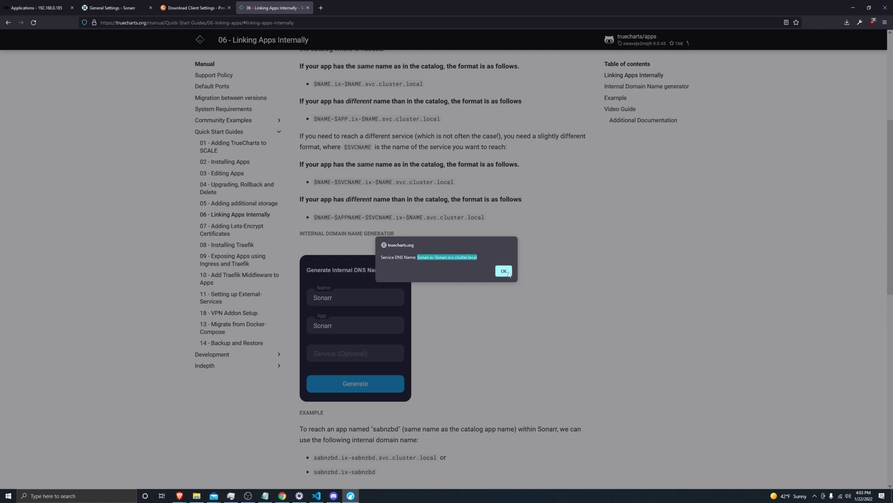
{"action": "left_click", "coordinate": [503, 271]}
{"action": "double_click", "coordinate": [323, 297]}
{"action": "key", "text": "ctrl+v"}
{"action": "double_click", "coordinate": [323, 325]}
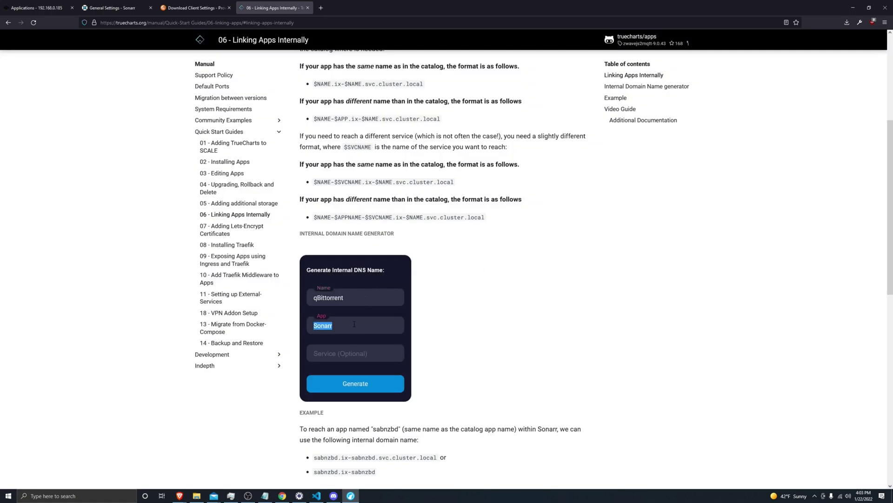
{"action": "key", "text": "ctrl+v"}
{"action": "left_click", "coordinate": [371, 383]}
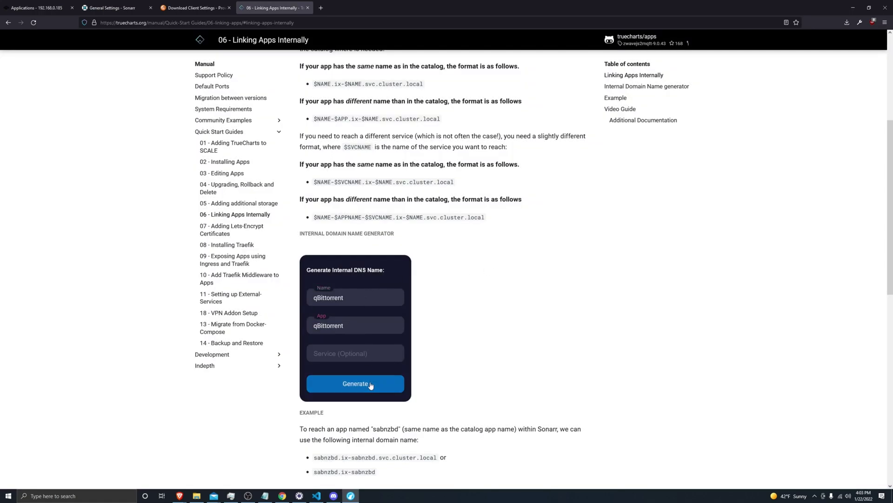
{"action": "left_click_drag", "start_coordinate": [494, 256], "coordinate": [418, 258]}
{"action": "key", "text": "ctrl+c"}
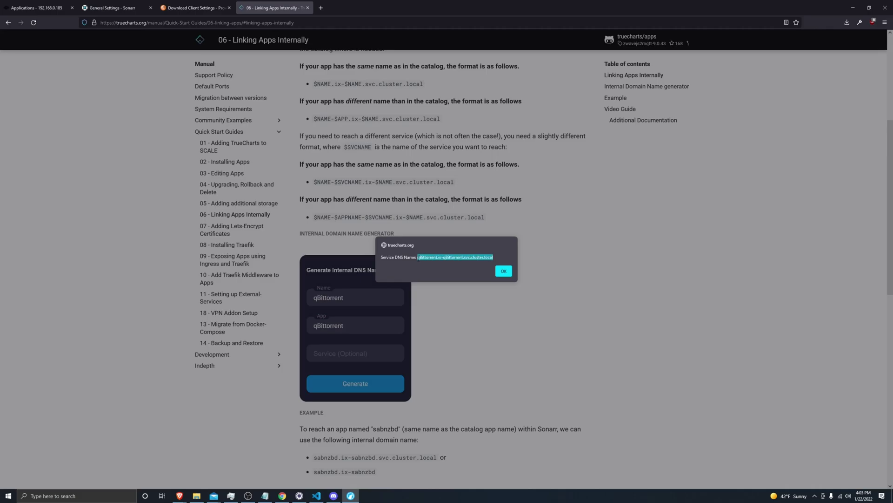
{"action": "left_click", "coordinate": [503, 271]}
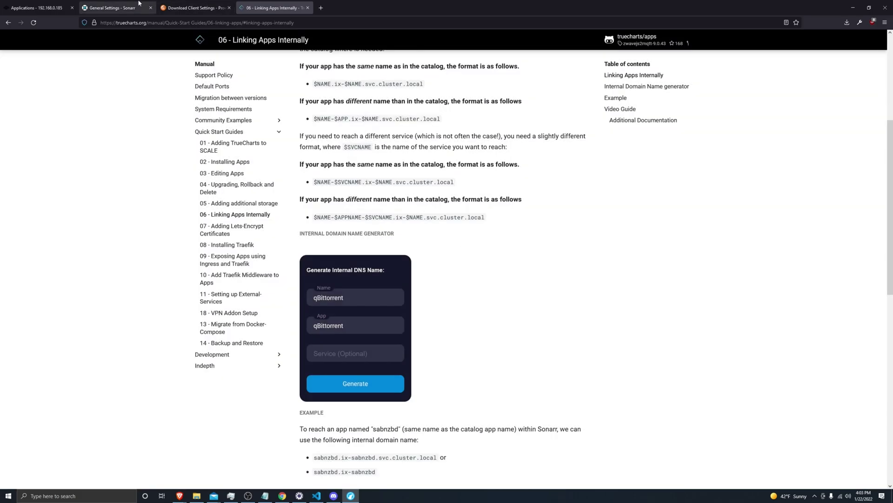
Set the qBittorrent client's host to qBittorrent.ix-qBittorrent.svc.cluster.local and its port to 10095.
{"action": "left_click", "coordinate": [193, 8]}
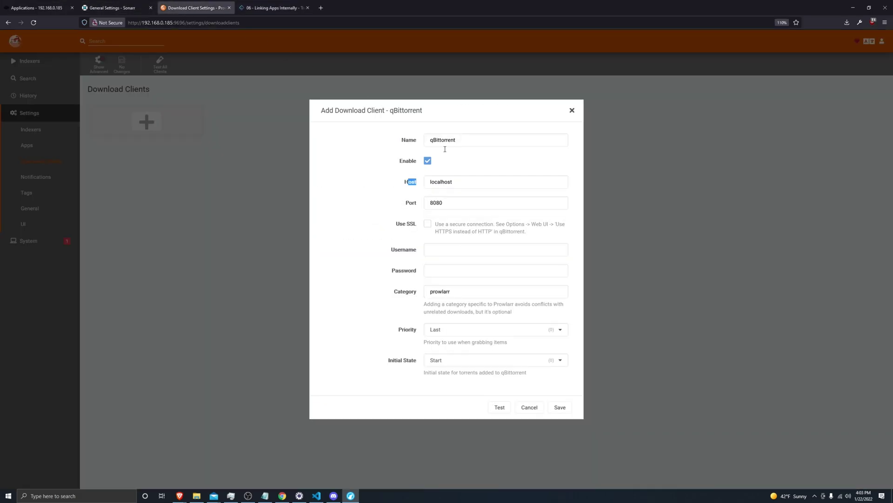
{"action": "double_click", "coordinate": [454, 181]}
{"action": "key", "text": "ctrl+v"}
{"action": "double_click", "coordinate": [453, 201]}
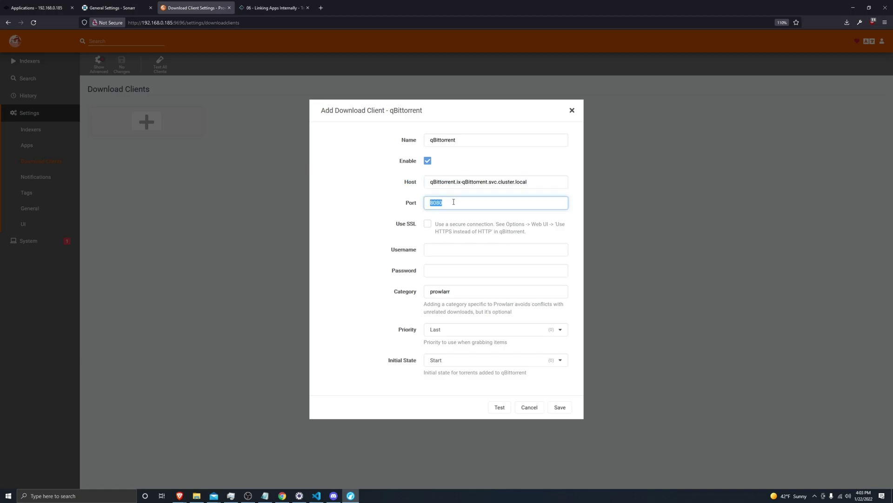
{"action": "type", "text": "10095"}
Enter the qBittorrent login username and password, test the connection, and save the client.
{"action": "left_click", "coordinate": [454, 248]}
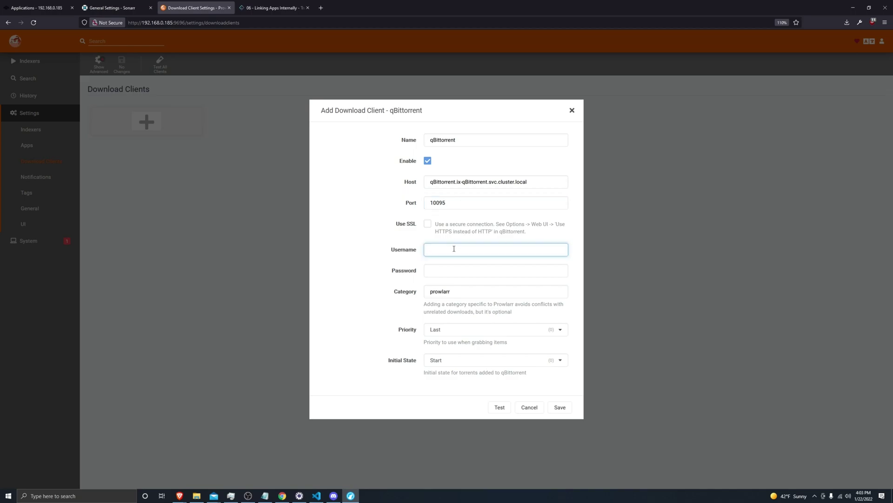
{"action": "type", "text": "admin"}
{"action": "key", "text": "Tab"}
{"action": "type", "text": "admin"}
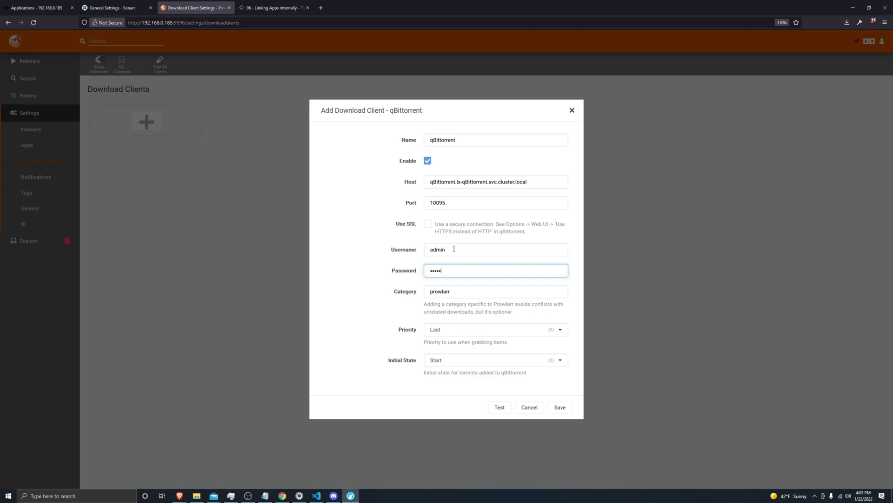
{"action": "type", "text": "admin"}
{"action": "double_click", "coordinate": [454, 249]}
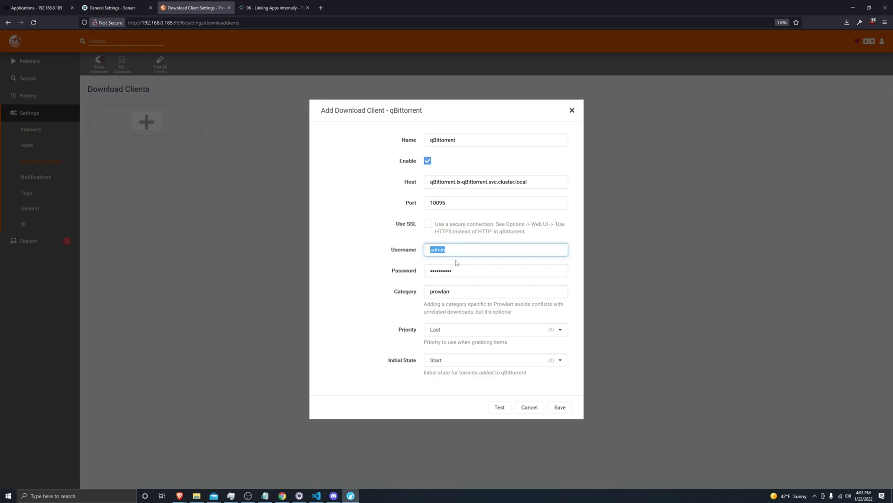
{"action": "left_click", "coordinate": [460, 272]}
{"action": "double_click", "coordinate": [468, 274]}
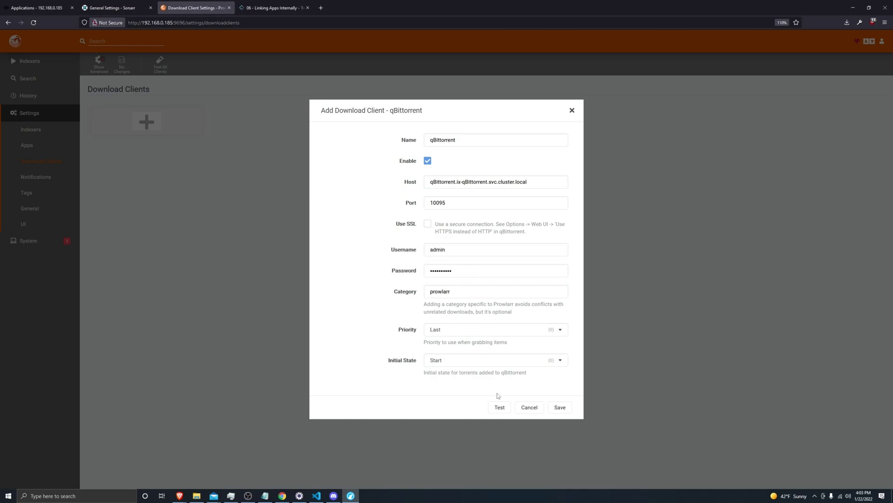
{"action": "left_click", "coordinate": [500, 407]}
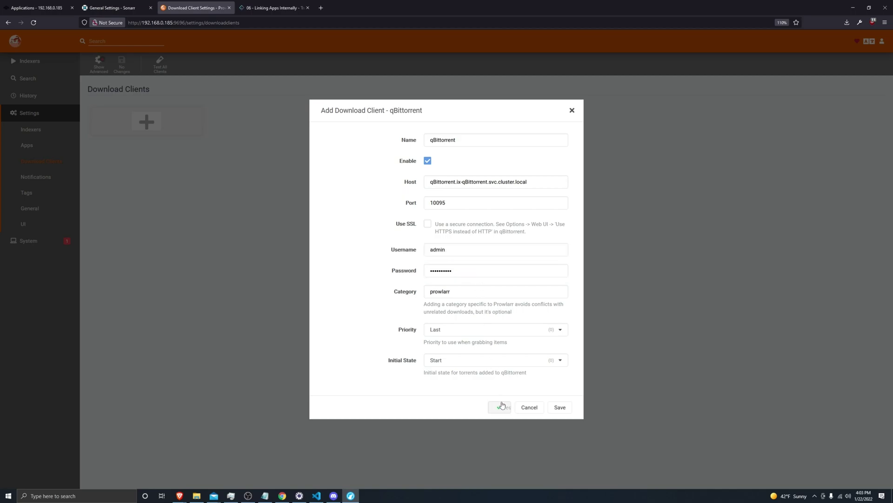
{"action": "left_click", "coordinate": [560, 408]}
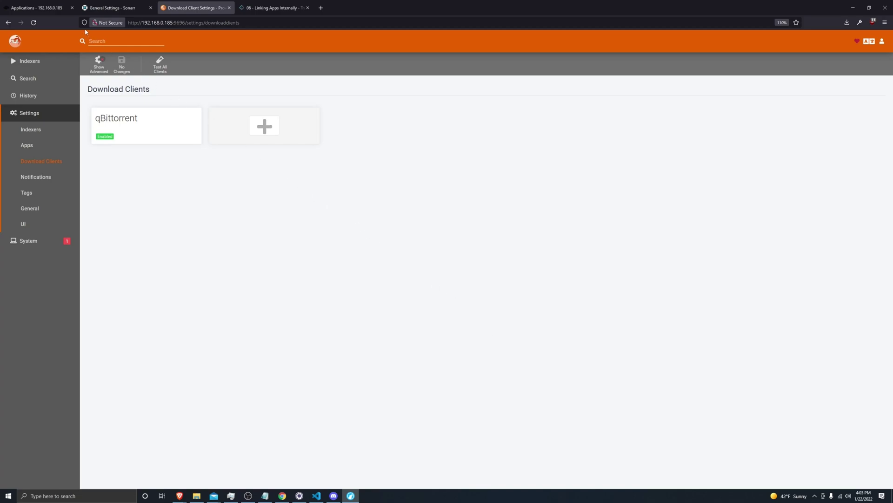